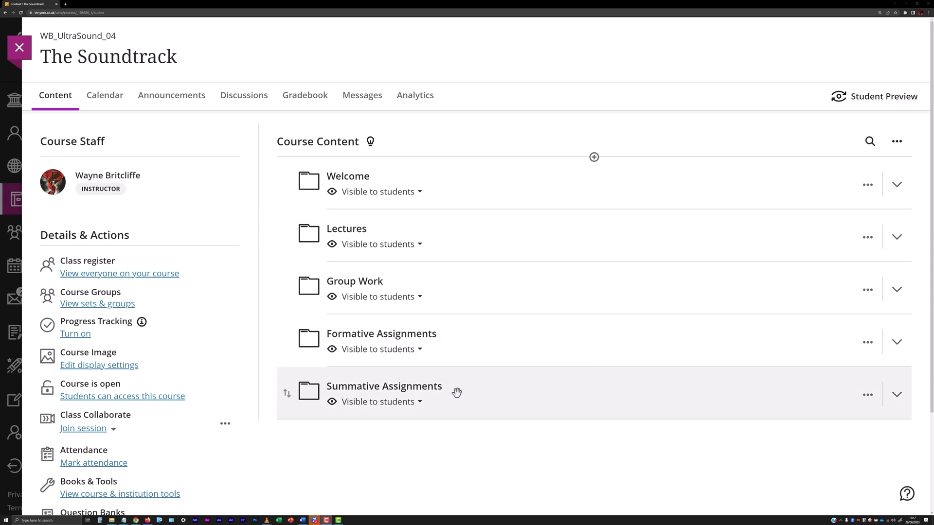
Step: Expand Summative Assignments and open the Et facta est assignatio assignment's Turnitin inbox
left_click(425, 394)
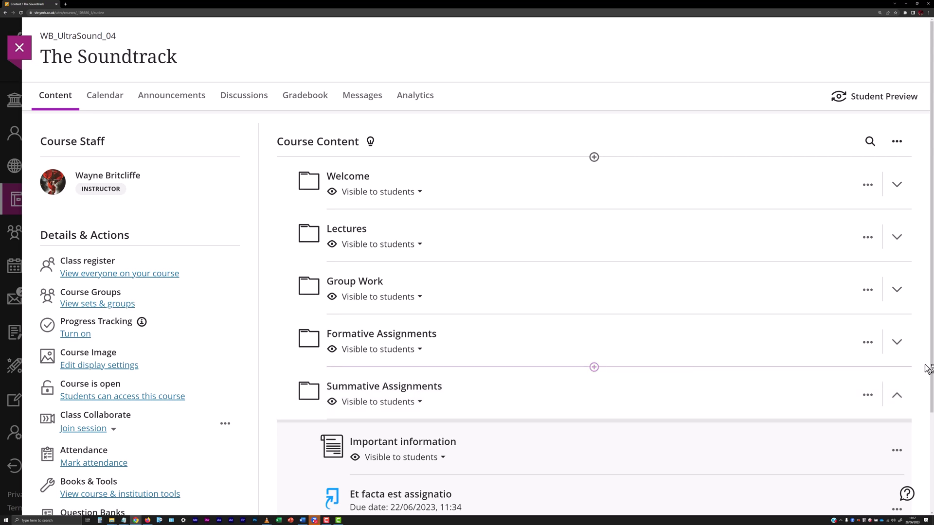
left_click_drag(931, 365, 931, 491)
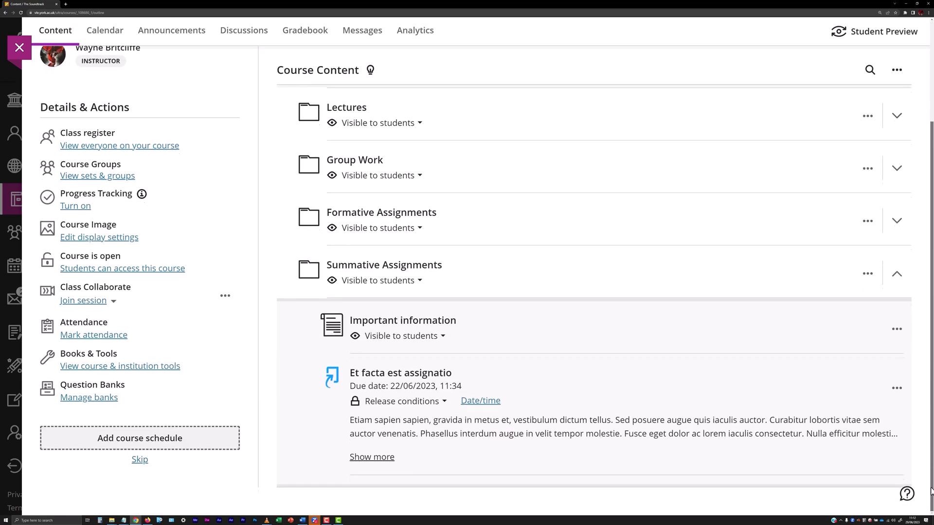
left_click(432, 374)
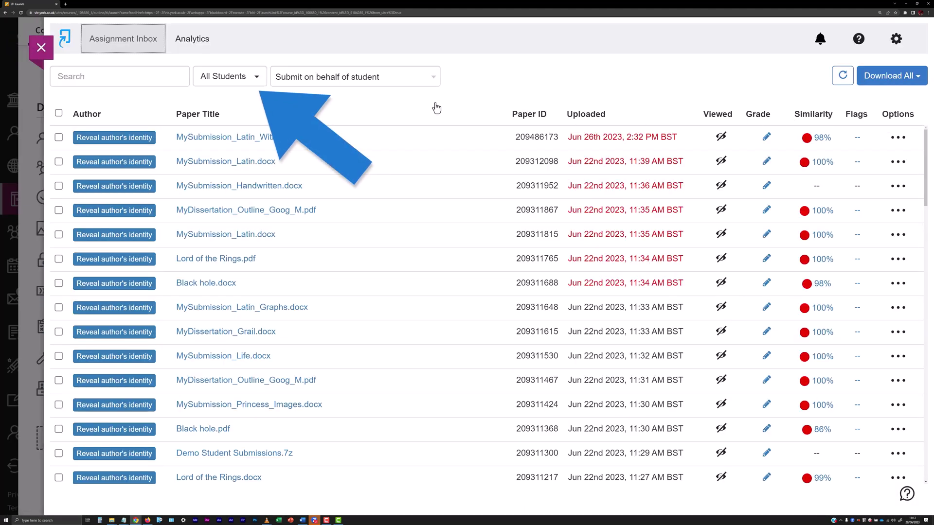
Step: Filter the inbox to Assess01_Marking_Group submissions still To Mark, showing 13 papers
left_click(256, 79)
mouse_move(253, 120)
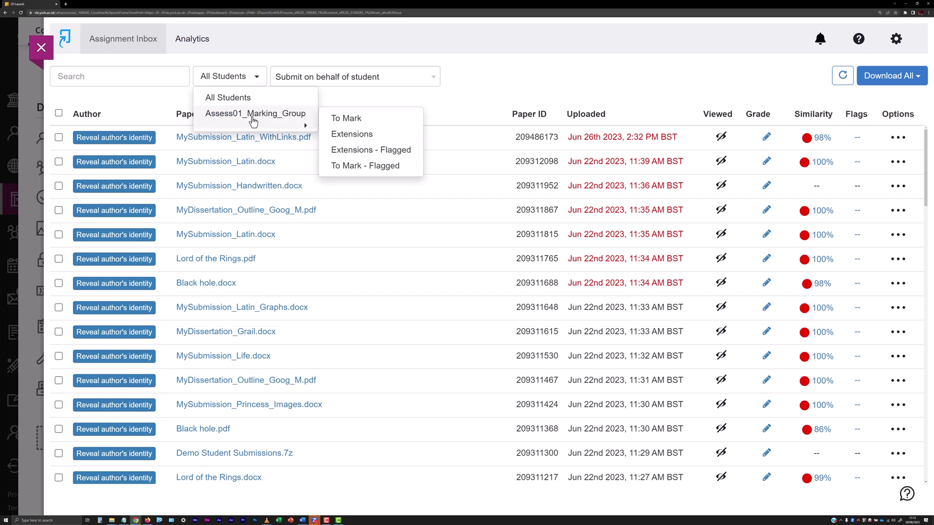
left_click(362, 123)
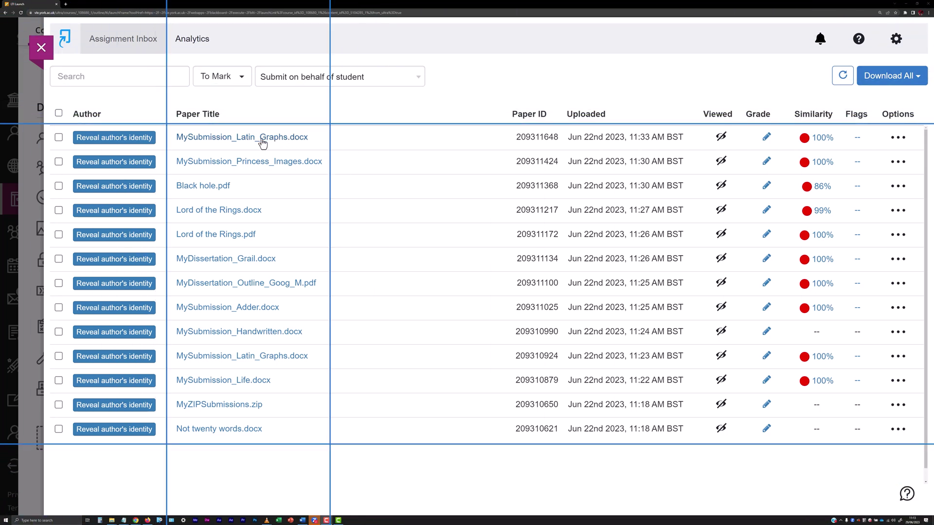
Step: Open MySubmission_Latin_Graphs.docx for grading and maximise the Feedback Studio window
left_click(767, 138)
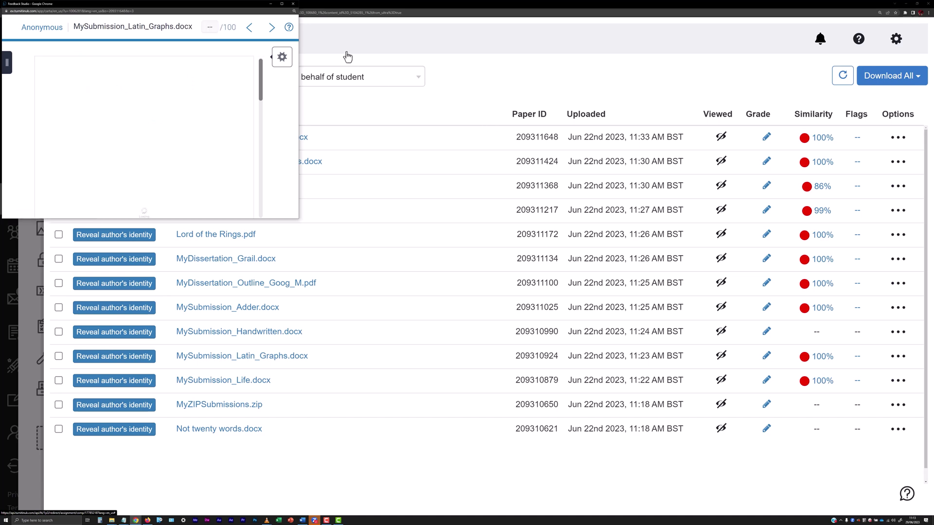
left_click(281, 4)
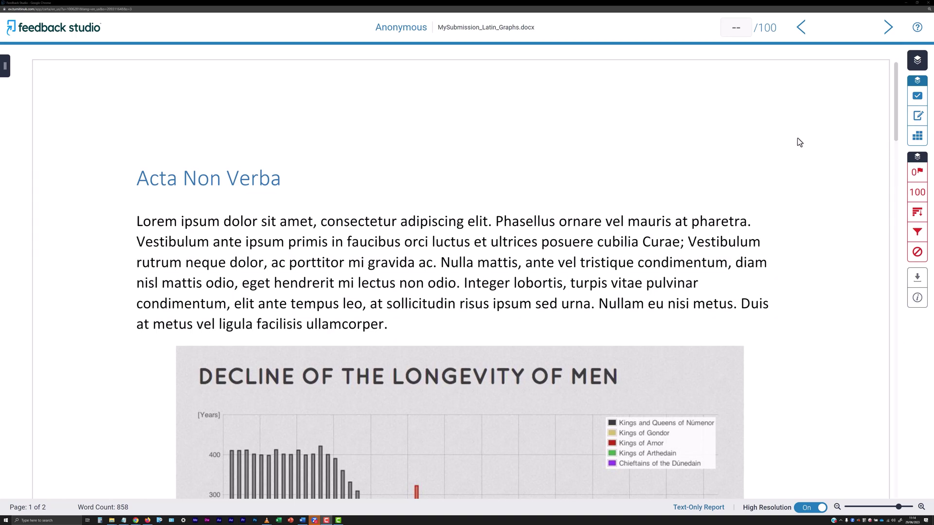
Step: Open the Demo Non-Scored grading form, review criterion descriptions, and begin a Knowledge & Content comment 'Mauris'
left_click(917, 136)
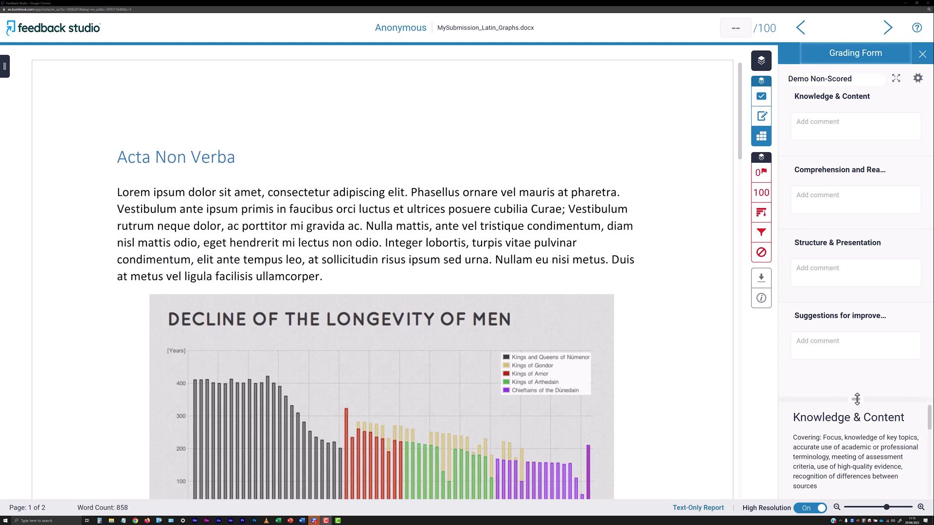
left_click_drag(856, 398, 856, 369)
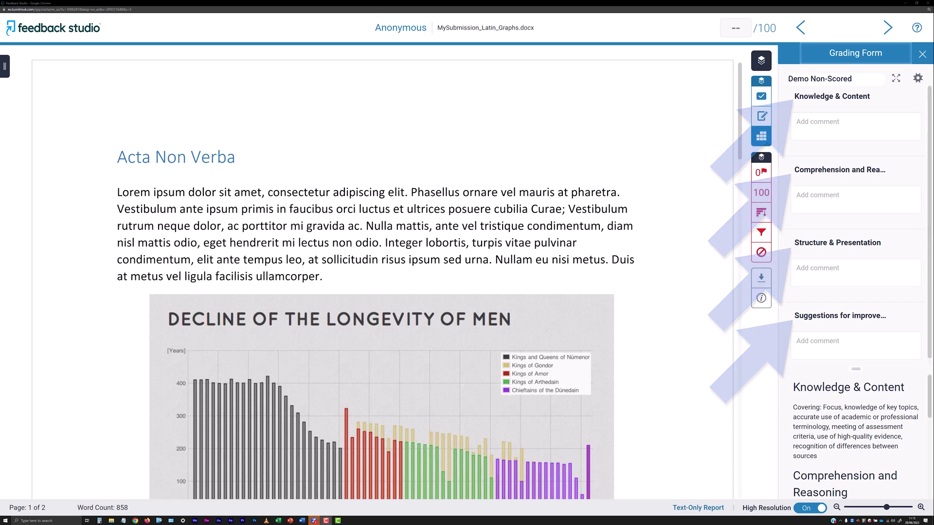
left_click(845, 245)
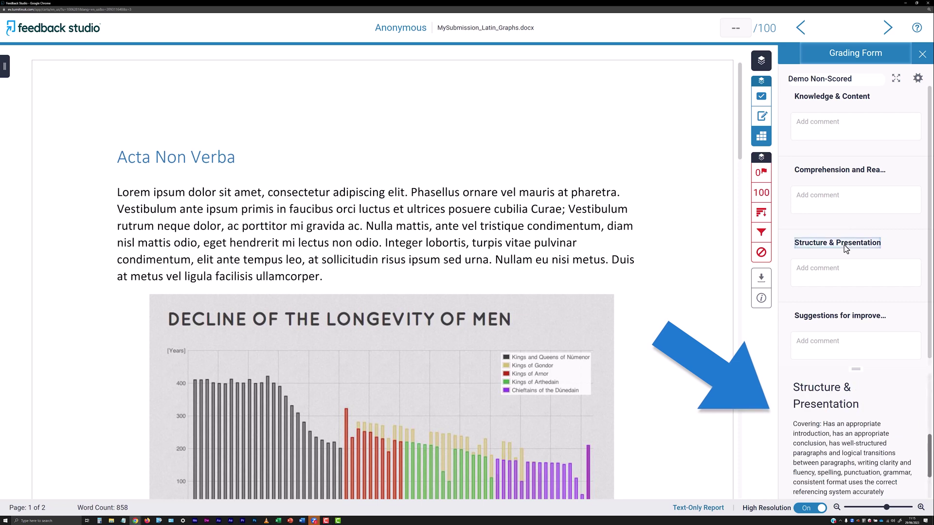
left_click(843, 319)
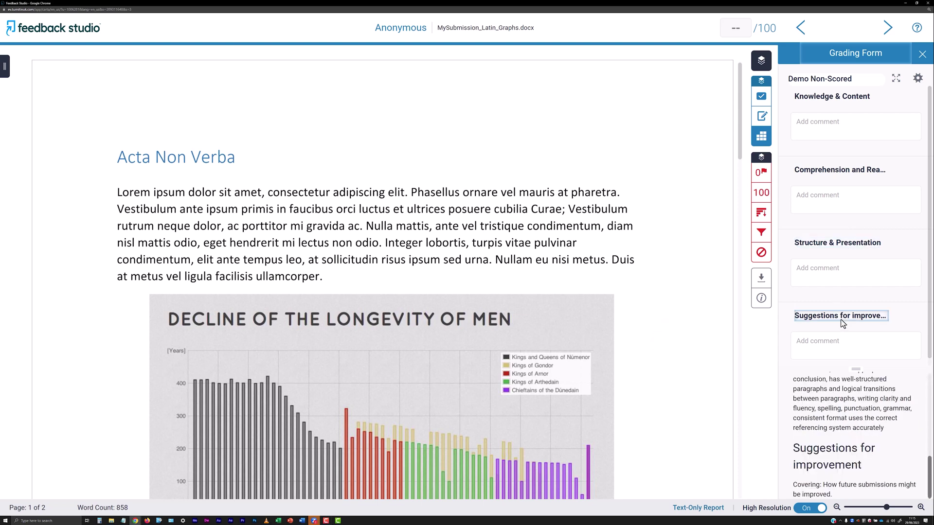
left_click(840, 99)
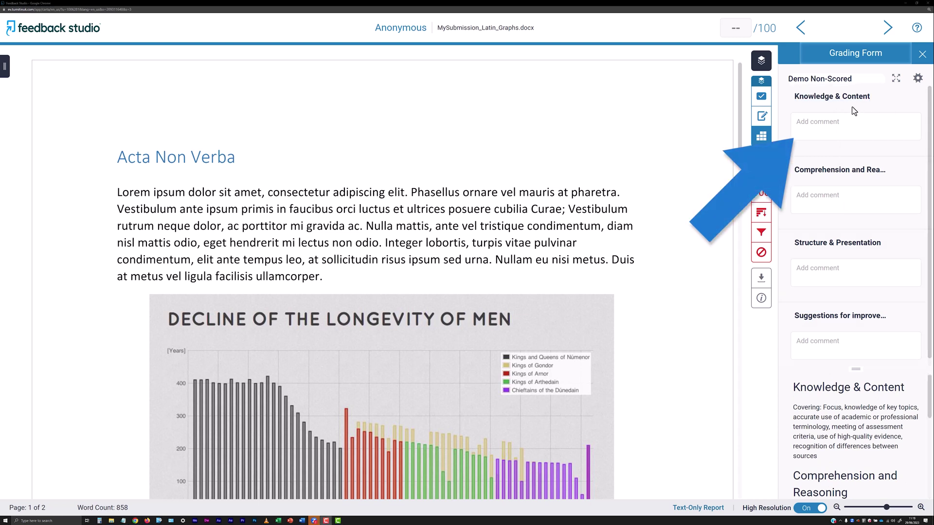
left_click(815, 122)
type("M")
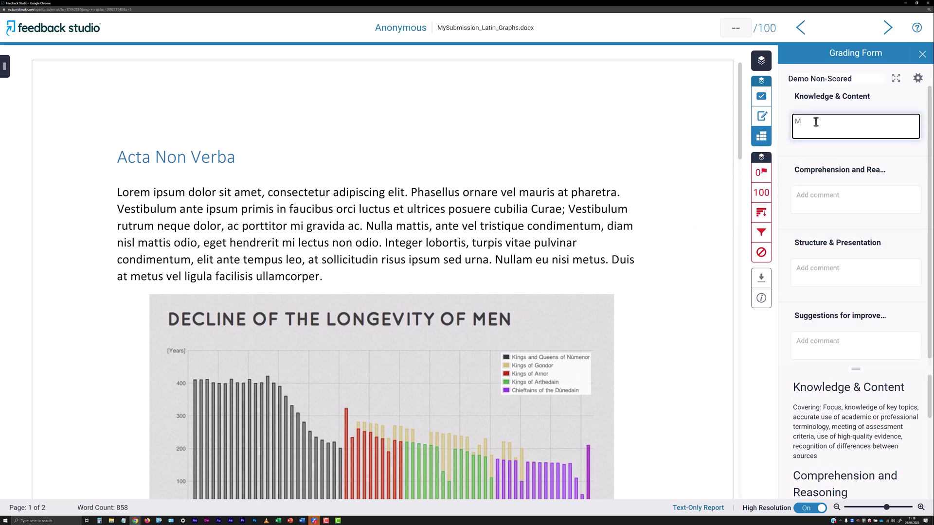
type("auris")
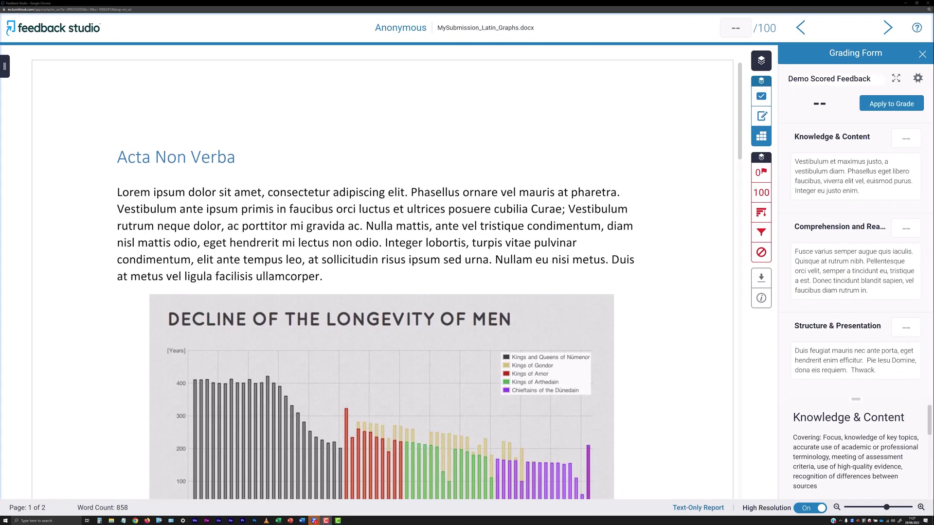
Step: Score the grading form criteria 35, 40 and 10 and apply the 85 total as the grade
left_click(901, 138)
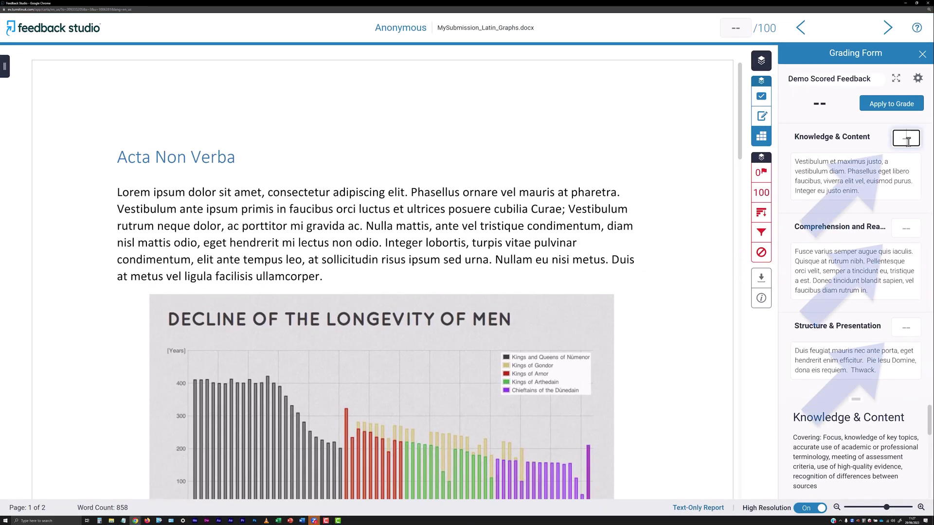
type("35")
left_click(910, 229)
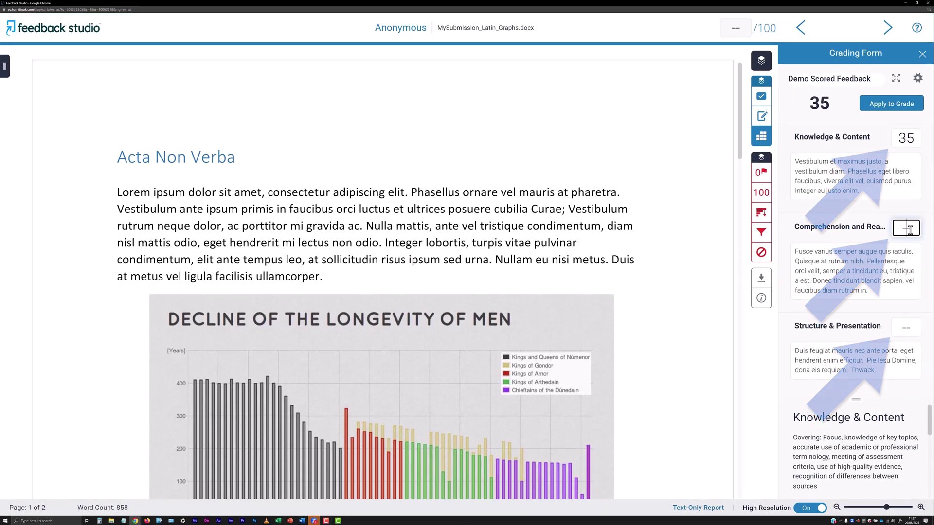
type("40")
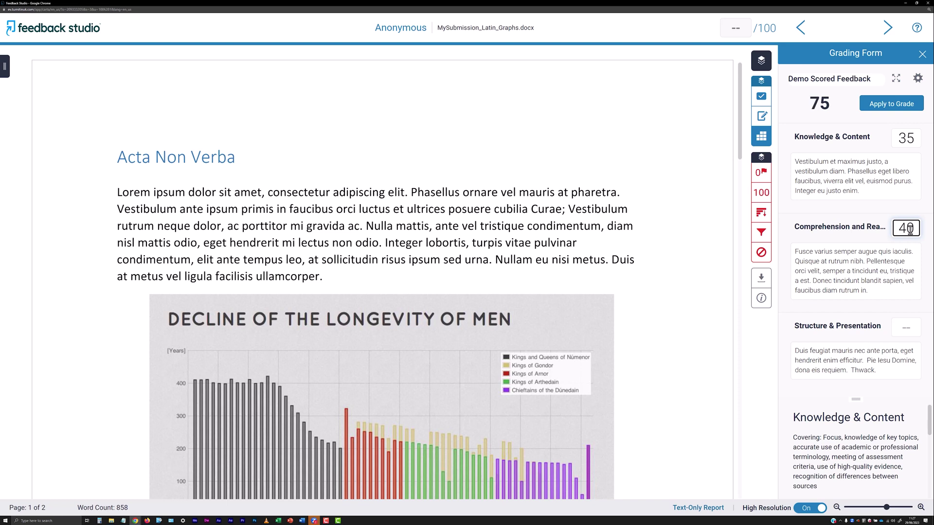
left_click(910, 327)
type("10")
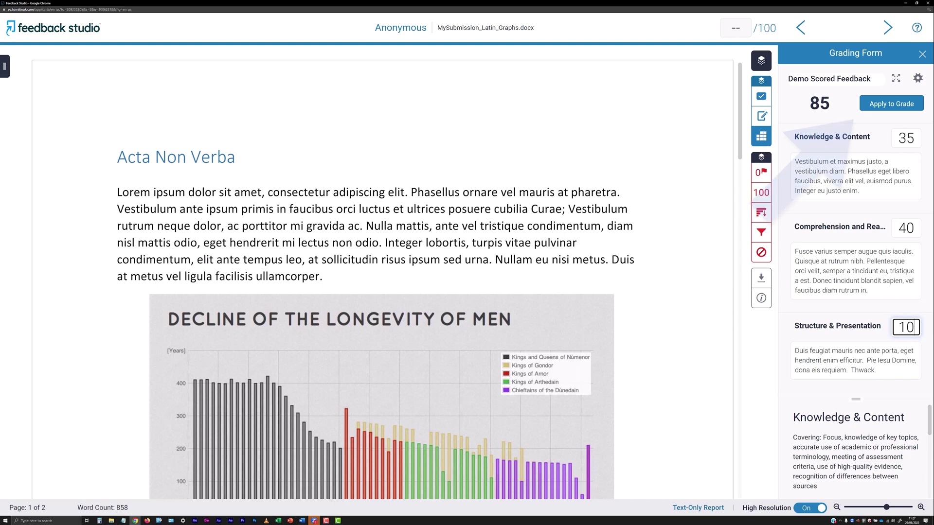
left_click(903, 104)
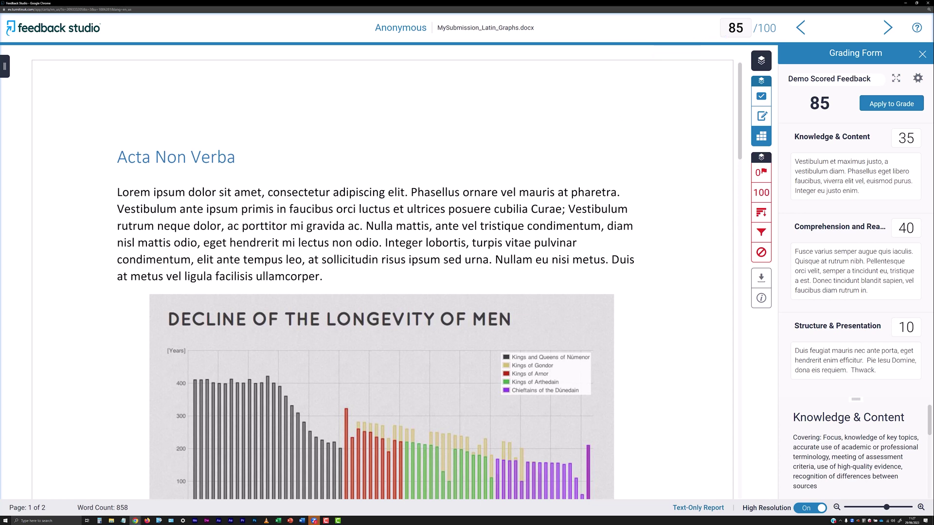
Step: Change the paper's overall grade from 85 to 80
left_click(741, 29)
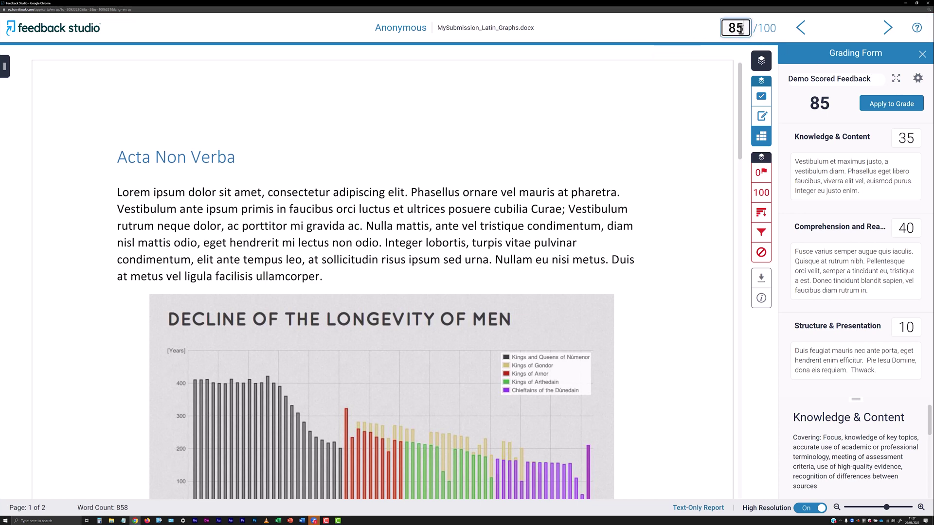
left_click_drag(738, 30, 742, 30)
type("0")
key("Return")
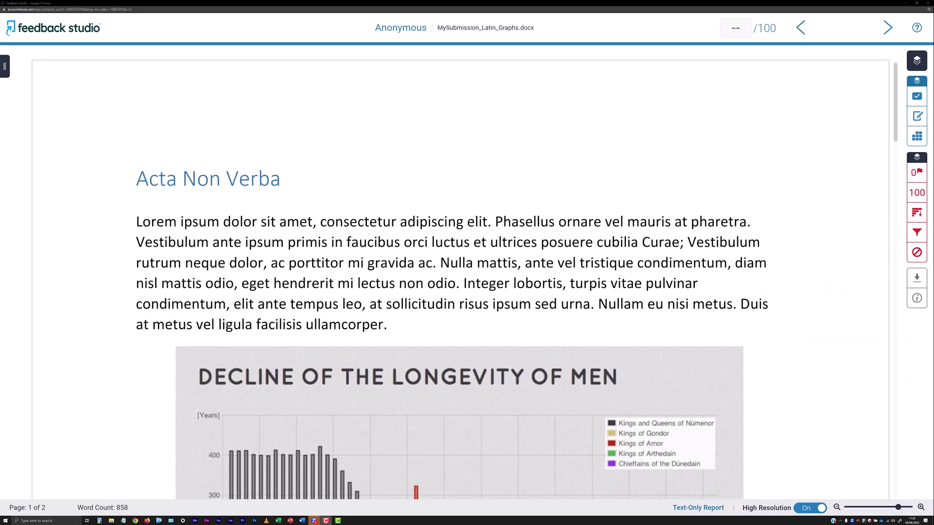
Step: Open the Demo Non-Scored Rubric and review the Comprehension and Knowledge criterion descriptions
left_click(916, 136)
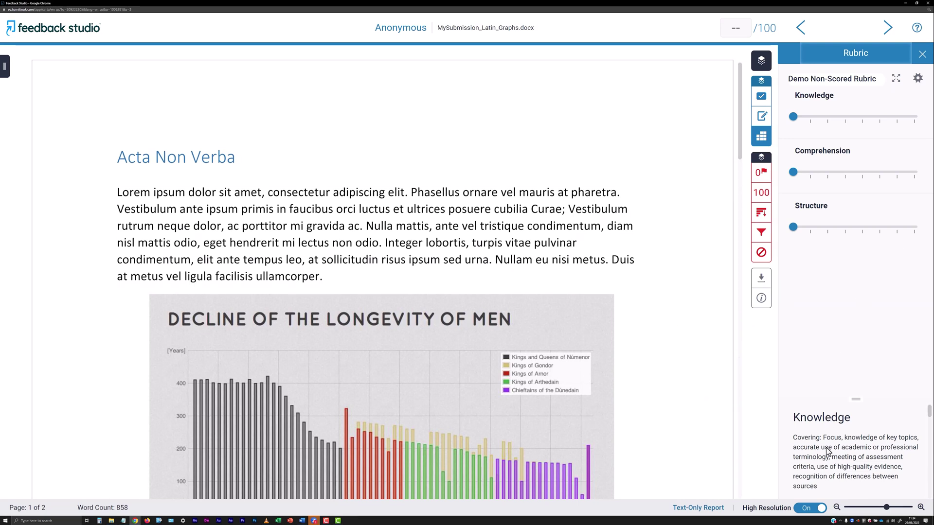
left_click(839, 154)
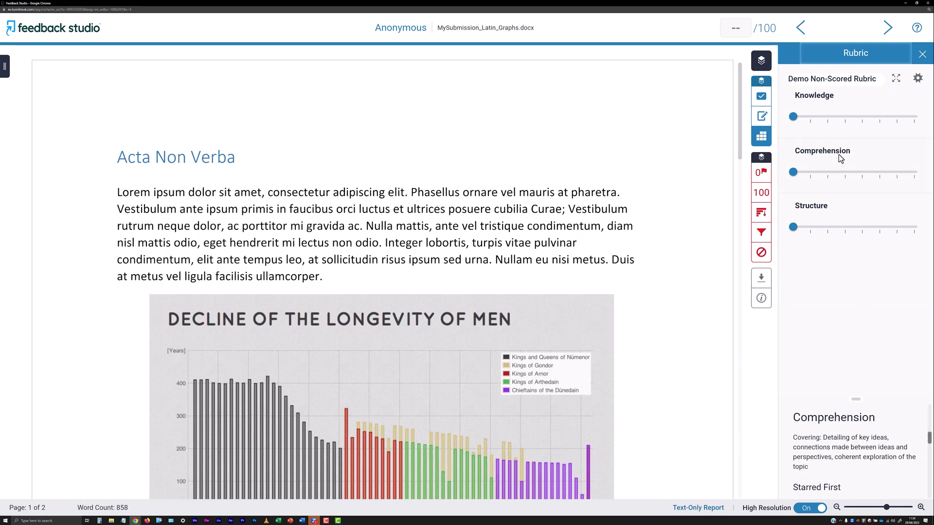
left_click(821, 102)
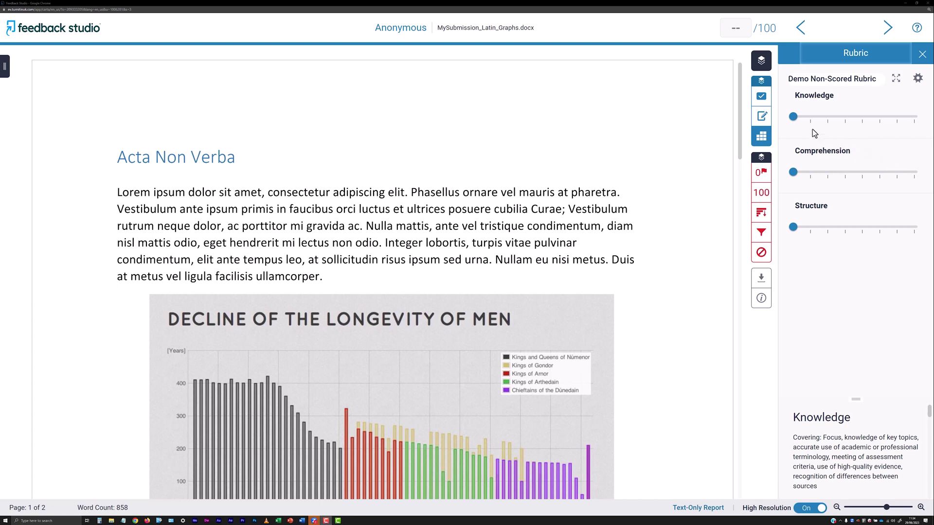
Step: Rate Knowledge Upper second, Comprehension First and Structure Upper second on the rubric sliders
left_click_drag(793, 117, 830, 120)
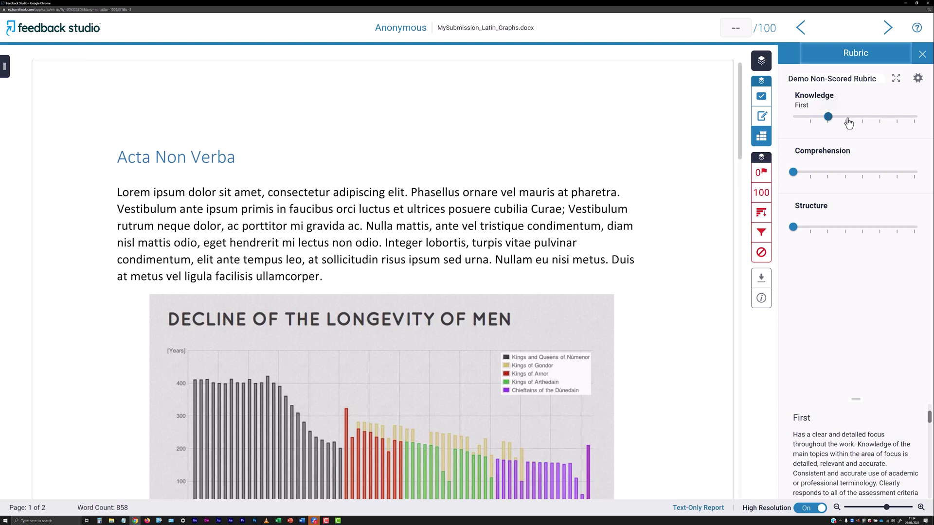
left_click(849, 122)
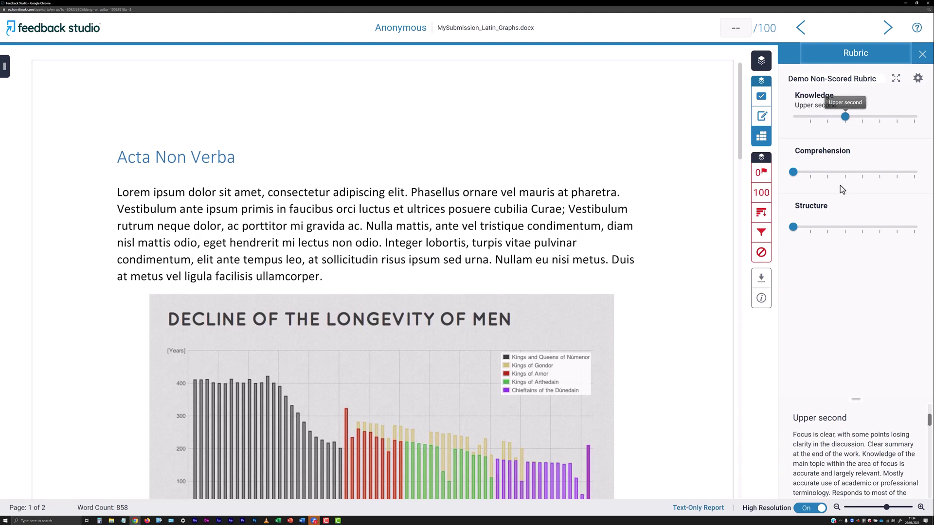
left_click_drag(799, 173, 831, 179)
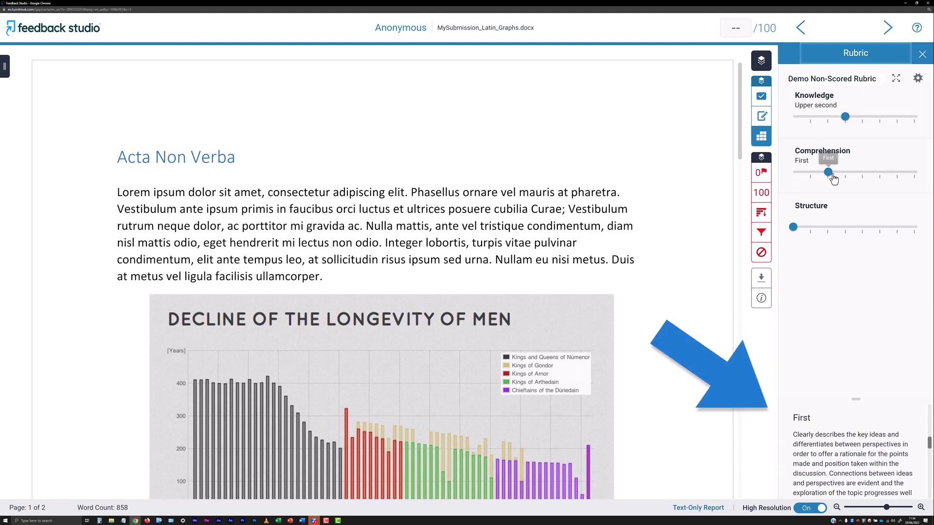
left_click(847, 233)
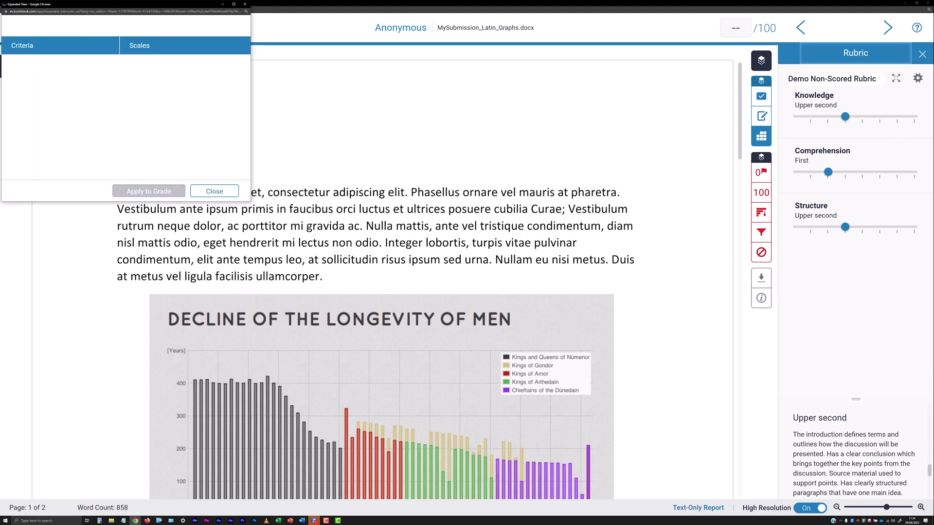
Step: In the full-screen rubric, rate Knowledge Lower second, Comprehension Upper second, Structure First, then close it
left_click(234, 4)
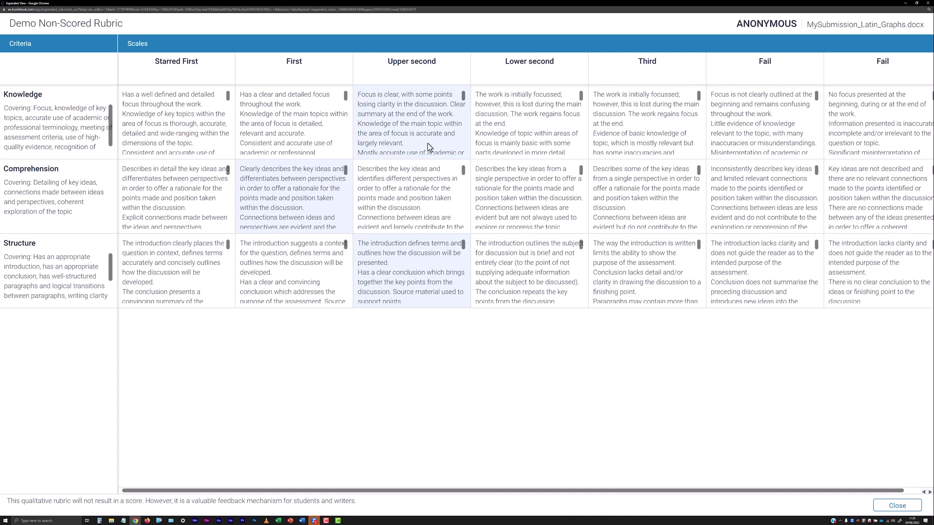
left_click(512, 141)
left_click(422, 192)
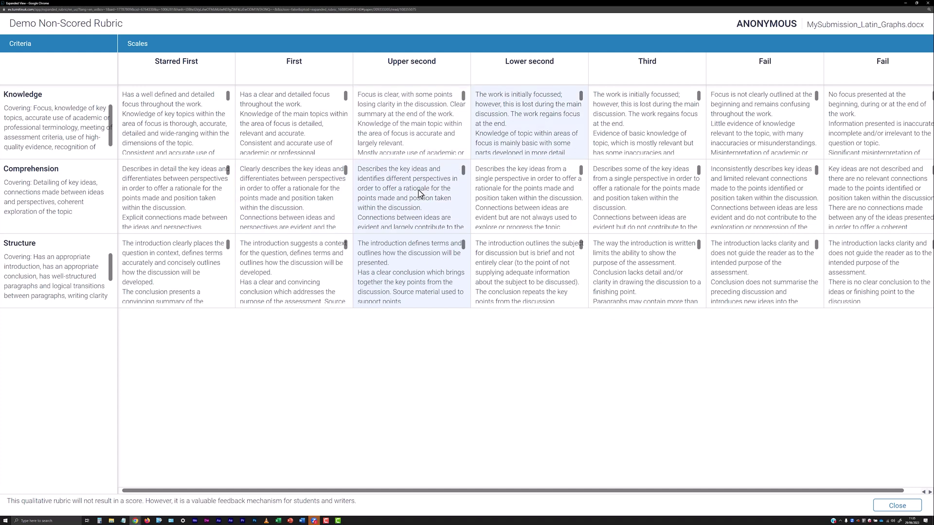
left_click(310, 272)
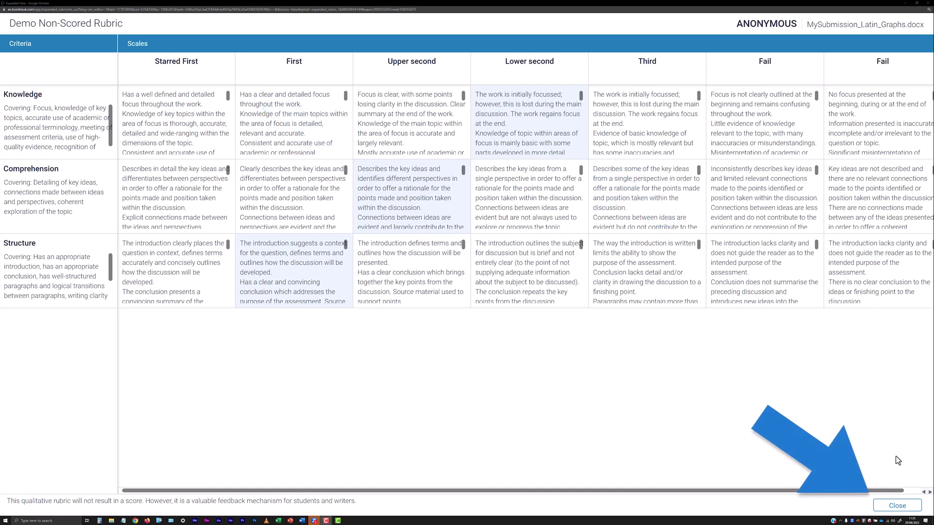
left_click(900, 510)
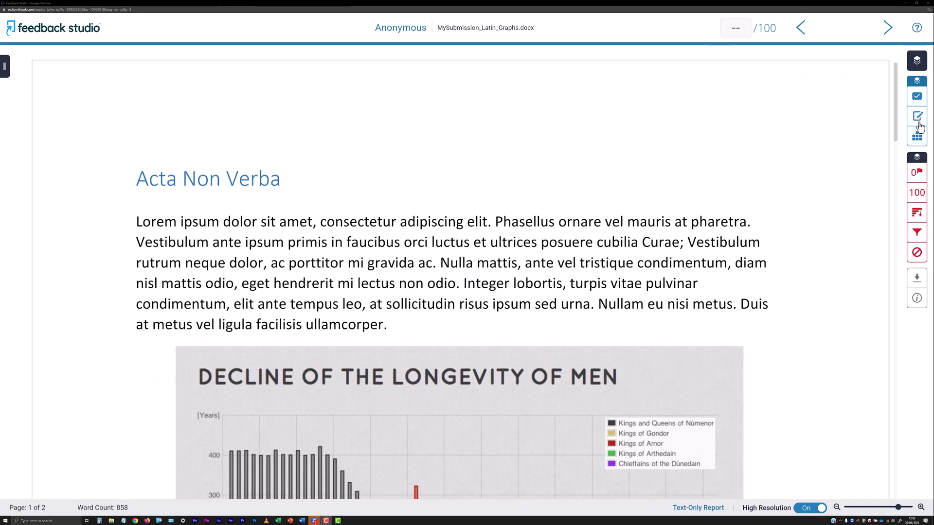
Step: Rate Knowledge Excellent, and Comprehension and Structure Good, on the Demo Custom Scored rubric
left_click(918, 137)
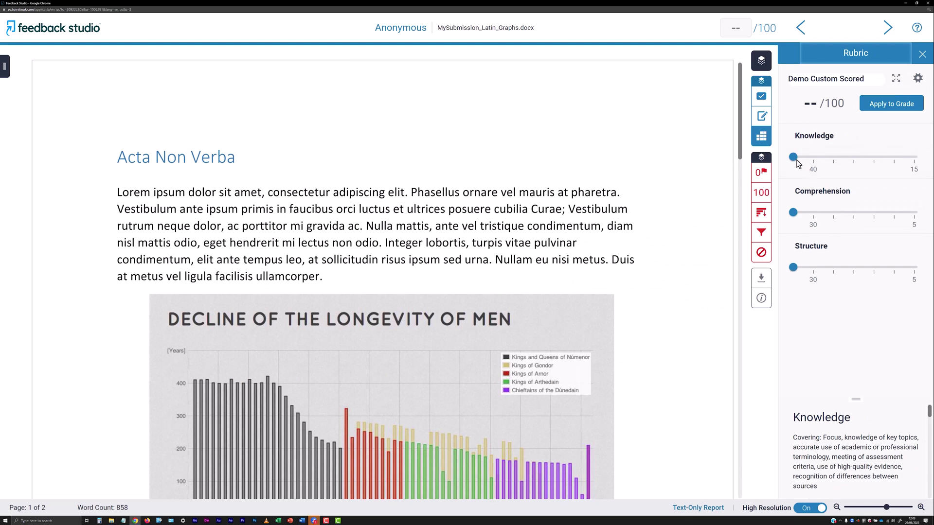
left_click_drag(794, 158, 833, 161)
left_click_drag(794, 212, 854, 213)
left_click_drag(823, 267, 854, 271)
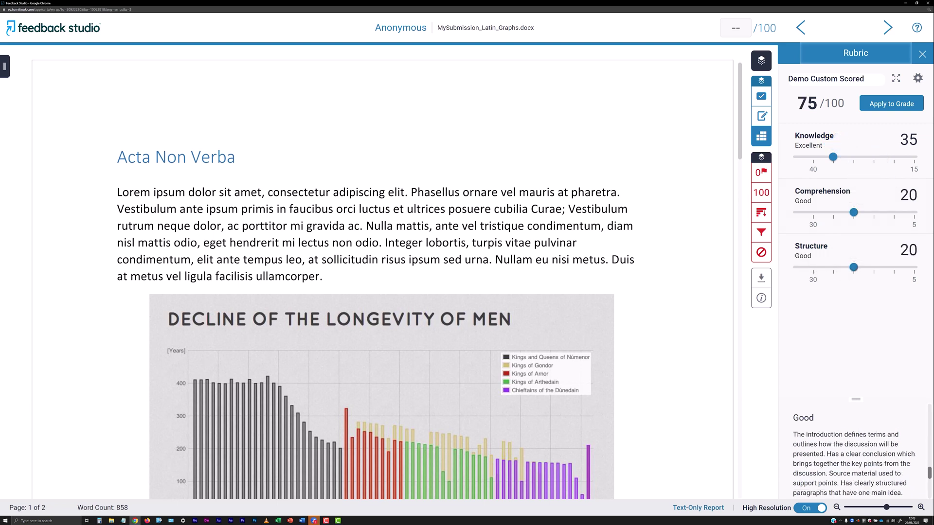
Step: Apply the 75/100 rubric total as the grade, then overwrite it with 70
left_click(904, 104)
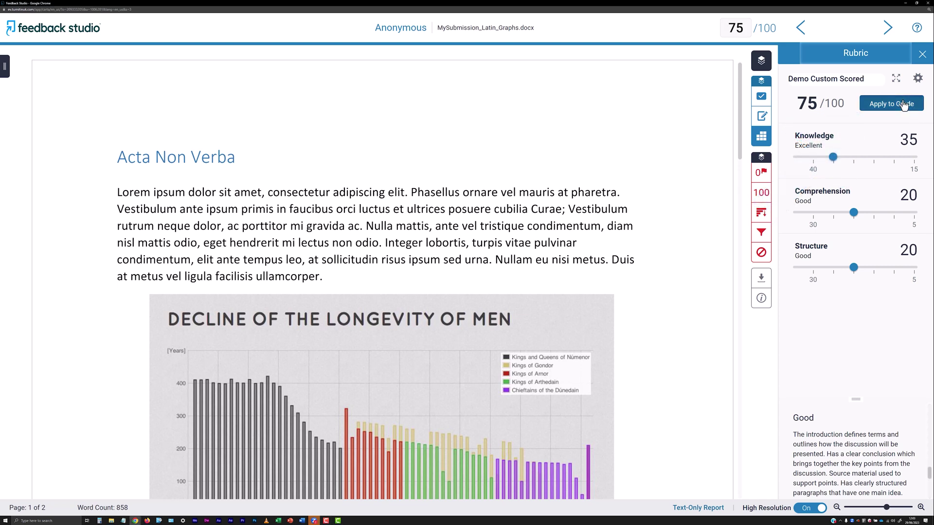
double_click(739, 28)
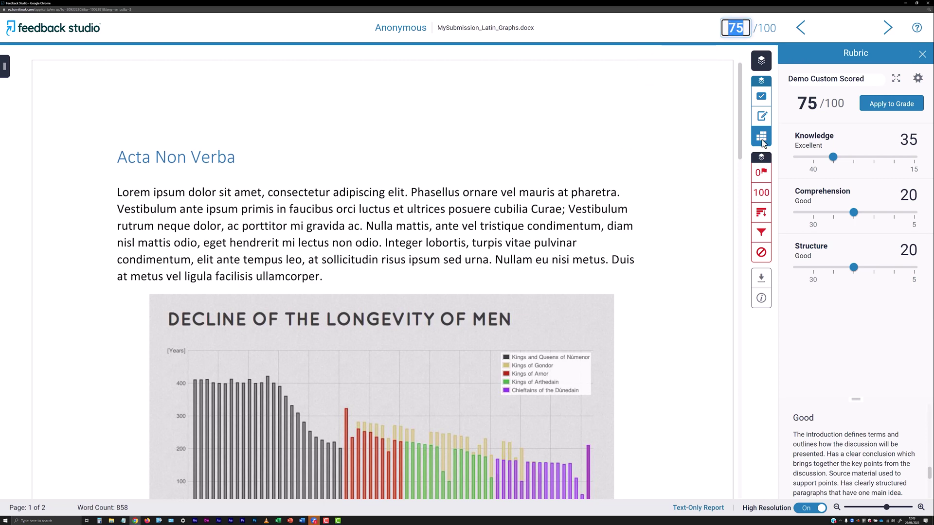
type("70")
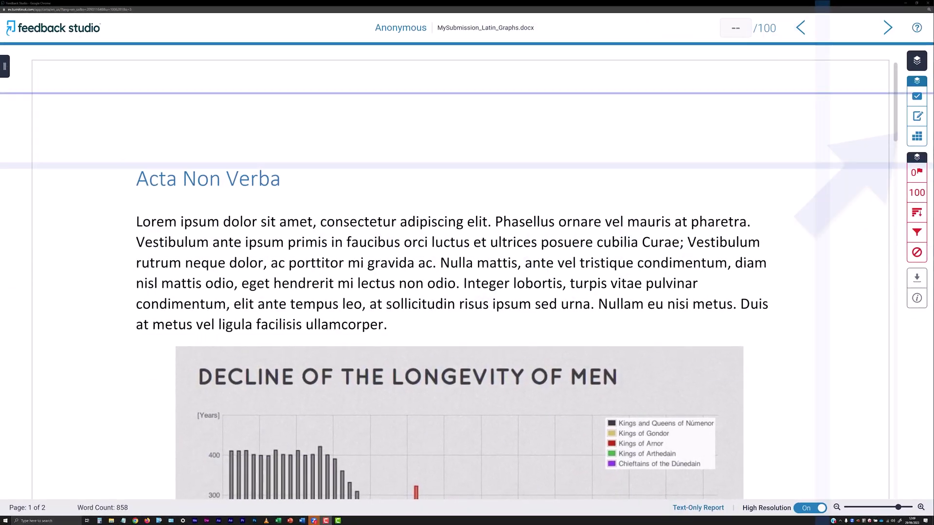
Step: Add and save the Lorem-ipsum text comment 'Donec urna elit, lacinia vitae mauris vel…' in the Feedback Summary
left_click(916, 118)
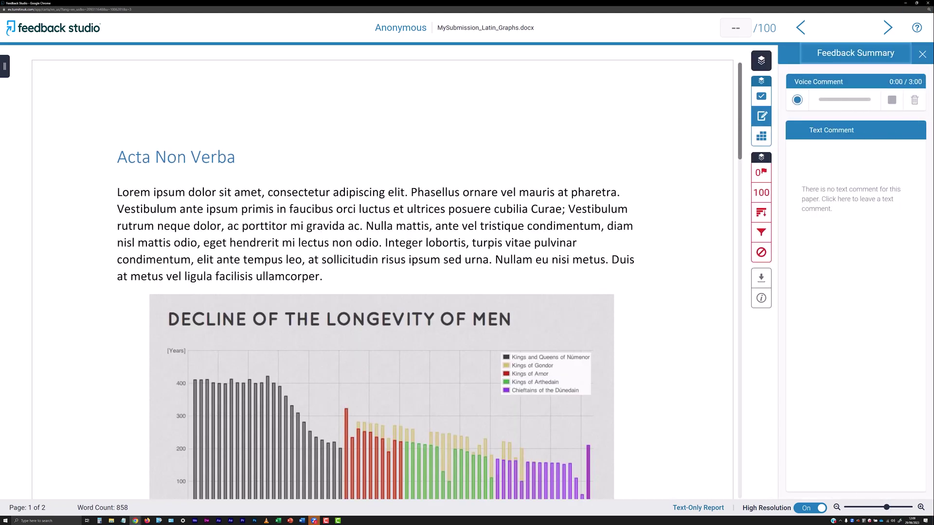
left_click(850, 160)
type("Done")
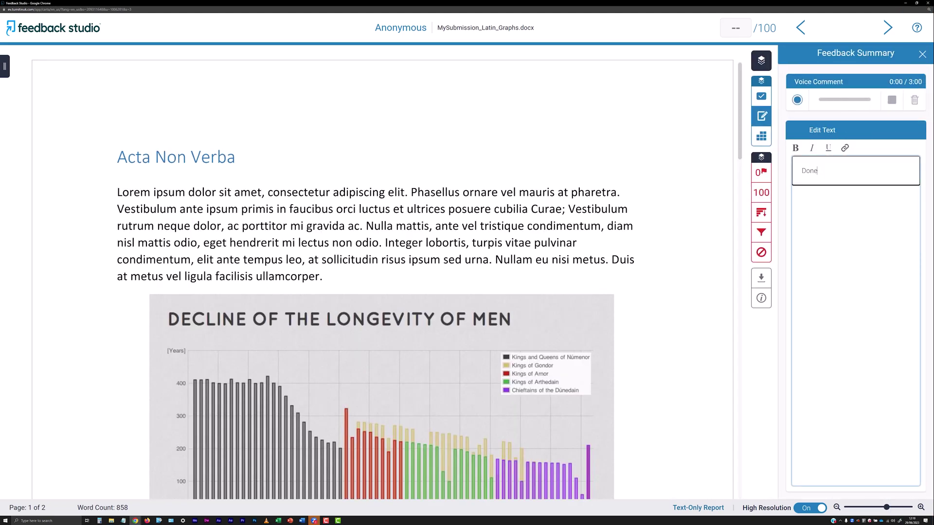
type("c urna elit, lacinia vitae mauris vel, dictum faucibus nisl. Nam turpis urna, mattis in elit eu, tincidunt imperdiet mauris. Phasellus dignissim tempus magna, ac fringilla lorem posuere eu. Vestibulum viverra viverra interdum. Sed a nibh dignissim lorem posuere aliquam. Nulla ac finibus neque. Nam viverra mollis sapien, at sagittis elit iaculis at. Nunc ac posuere quam. Phasellus eu condimentum ligula. Integer ullamcorper vel enim venenatis dignissim. Ut gravida ipsum quis urna consequat sagittis. Fusce ornare, ex nec ultrices interdum, lorem nunc pulvinar quam, quis rutrum turpis orci id dui. Ut nec justo a nulla blandit elementum. Phasellus qui")
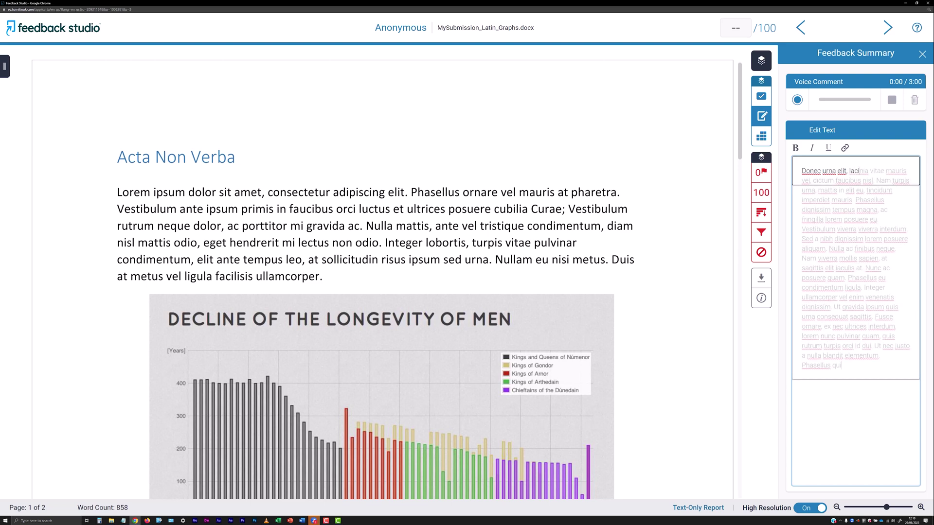
type("s mi lorem")
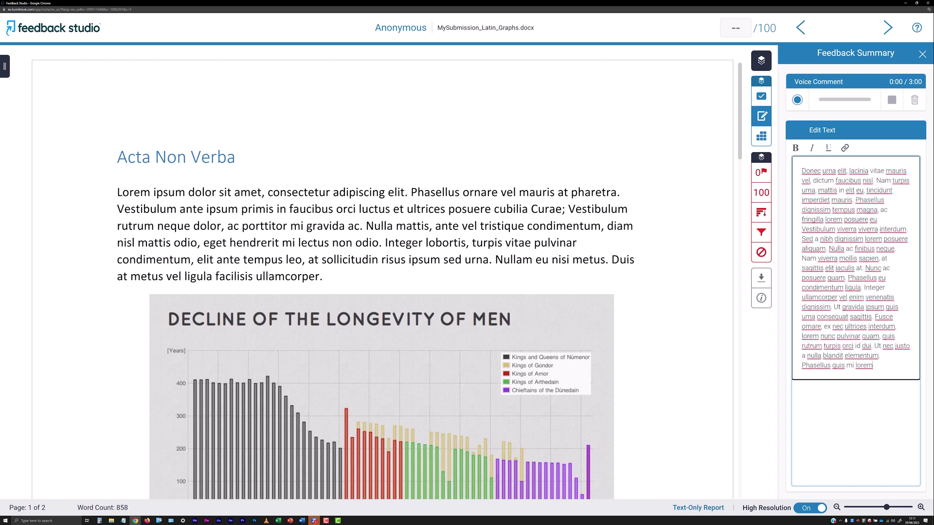
type(".")
left_click(899, 23)
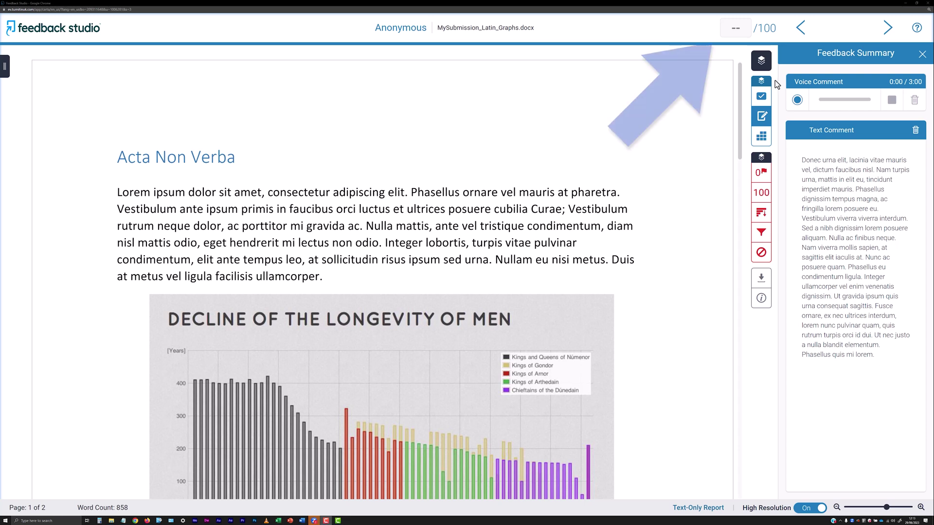
Step: Enter 60 as the paper's grade and close Feedback Studio, returning to the inbox
key("alt+Tab")
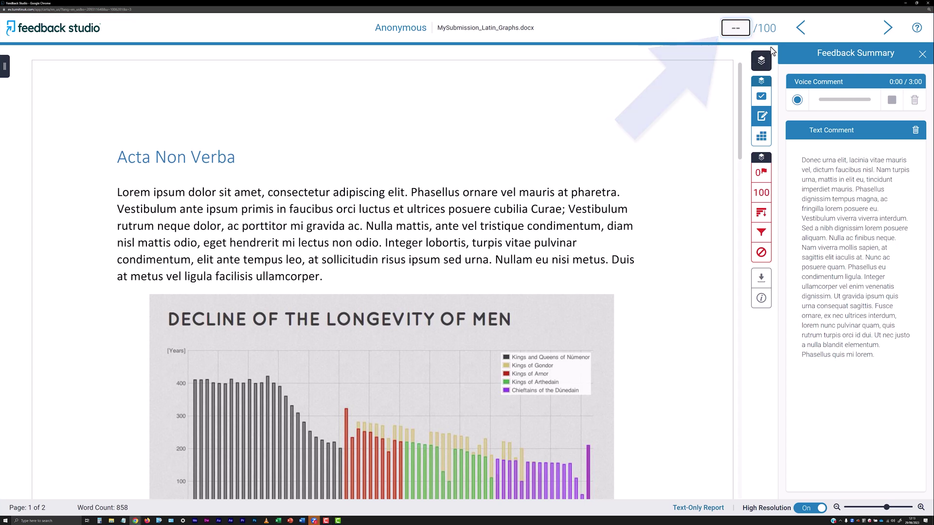
type("60")
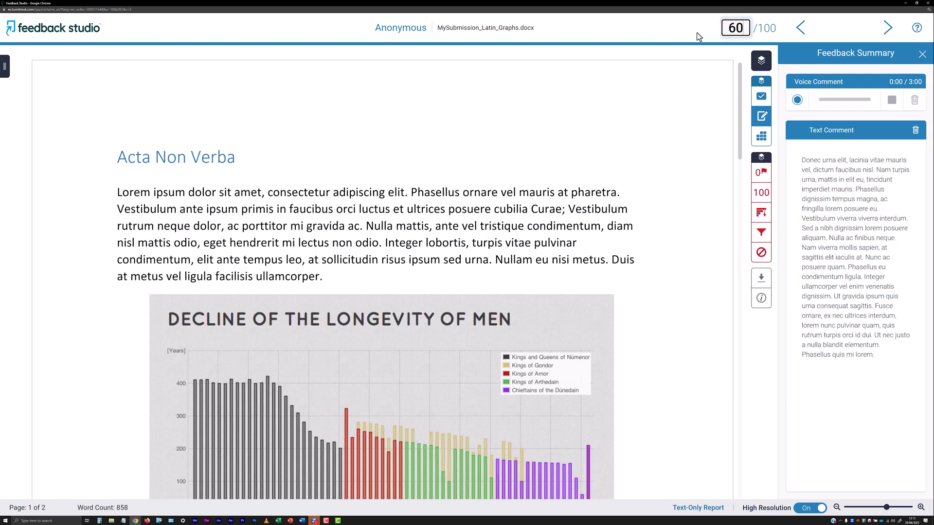
key("Return")
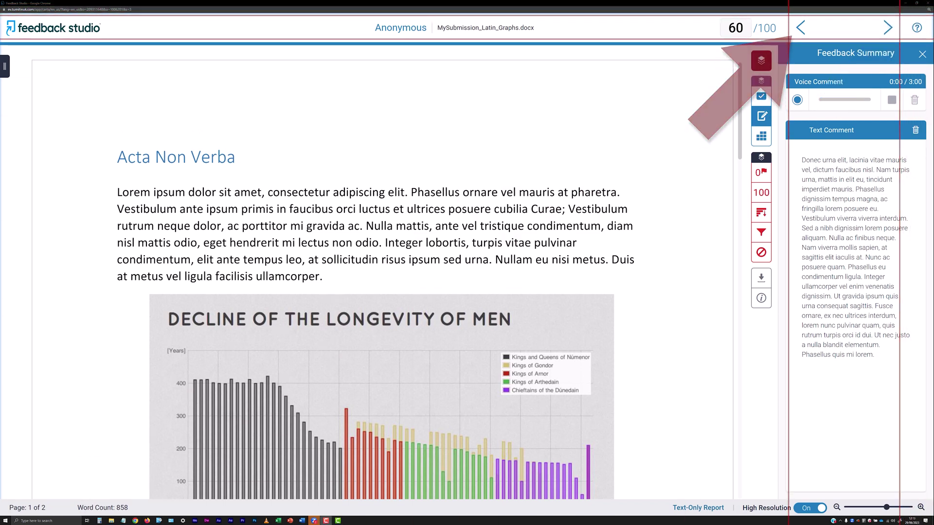
left_click(928, 4)
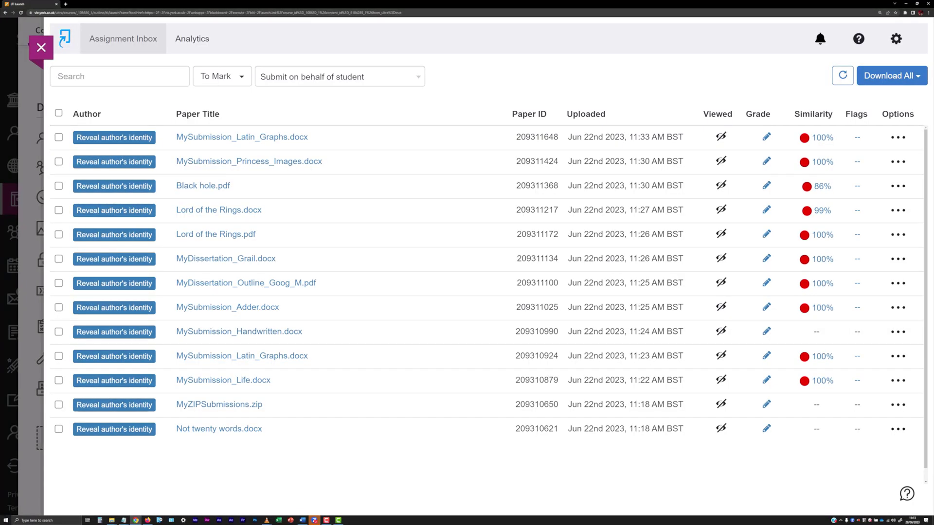